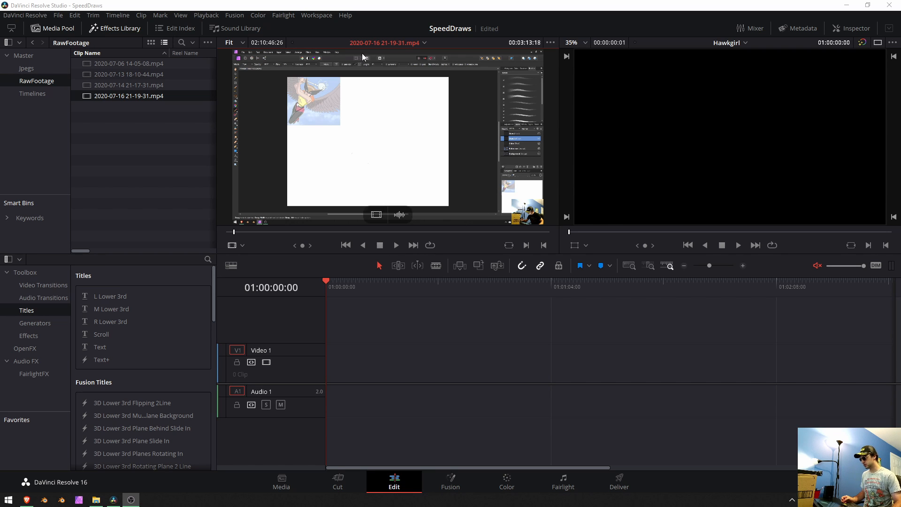
Step: Mark the in point of the raw footage at 00:02:16:20 and the out point at 02:10:46:25 in the source viewer
{"action": "left_click", "coordinate": [384, 46]}
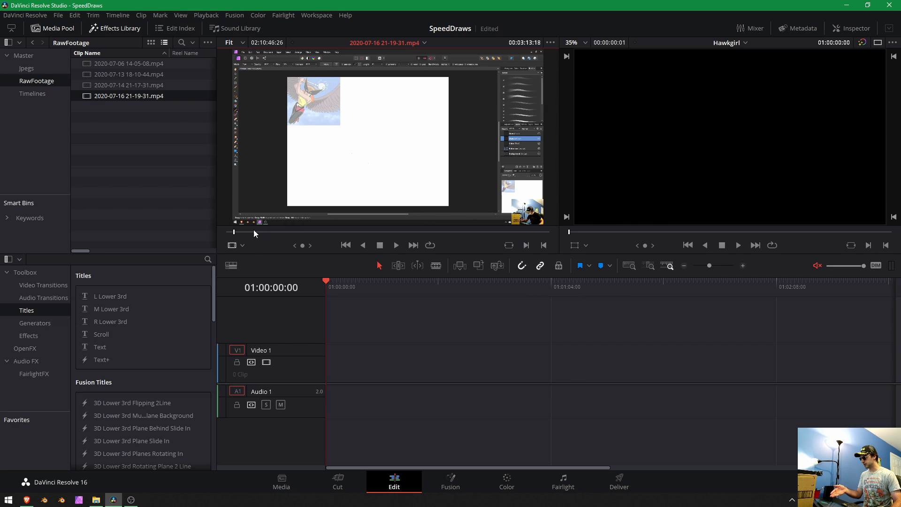
{"action": "mouse_move", "coordinate": [254, 232]}
{"action": "left_mouse_down"}
{"action": "mouse_move", "coordinate": [541, 238]}
{"action": "mouse_move", "coordinate": [238, 240]}
{"action": "left_mouse_up"}
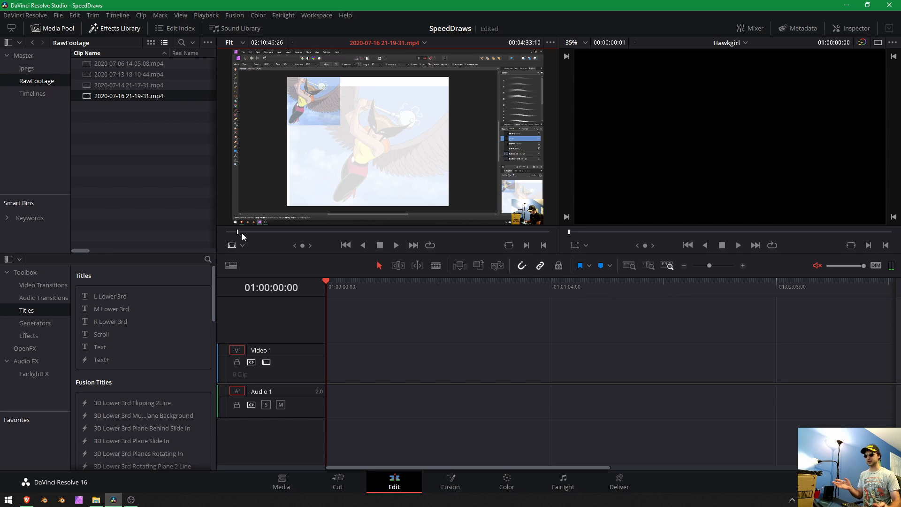
{"action": "left_click_drag", "start_coordinate": [238, 233], "coordinate": [233, 234]}
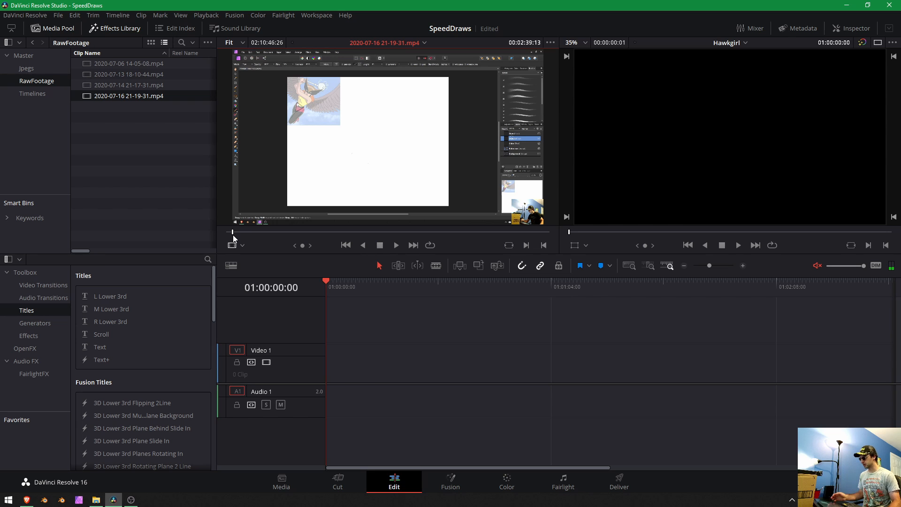
{"action": "left_click", "coordinate": [233, 235]}
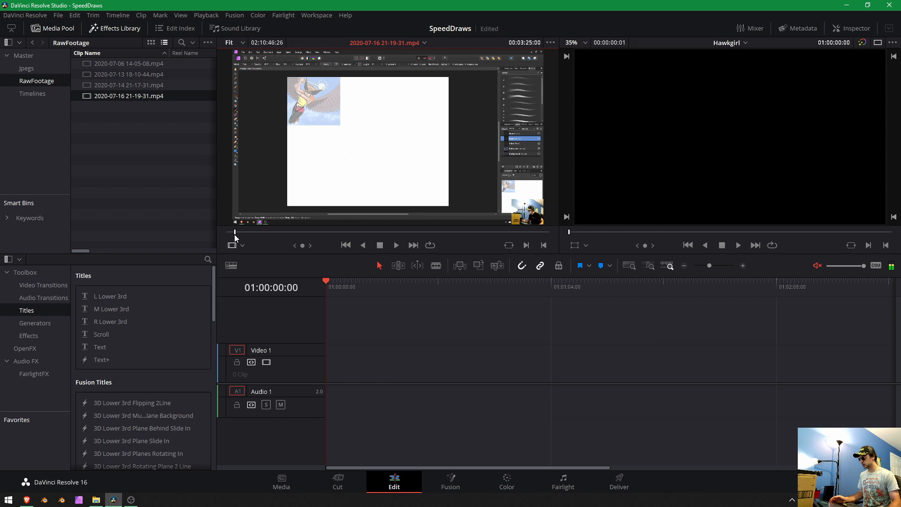
{"action": "left_click_drag", "start_coordinate": [233, 235], "coordinate": [232, 235]}
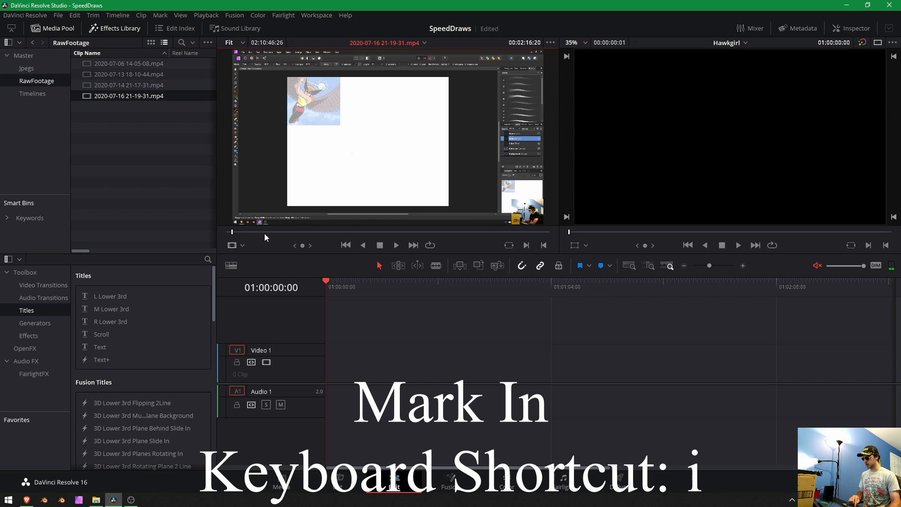
{"action": "key", "text": "i"}
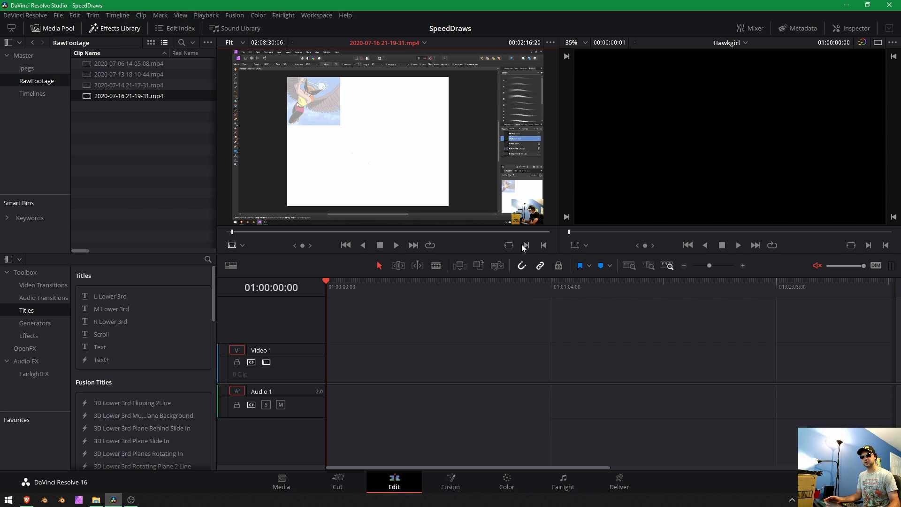
{"action": "mouse_move", "coordinate": [444, 233]}
{"action": "left_mouse_down"}
{"action": "mouse_move", "coordinate": [549, 232]}
{"action": "mouse_move", "coordinate": [542, 239]}
{"action": "mouse_move", "coordinate": [552, 240]}
{"action": "left_mouse_up"}
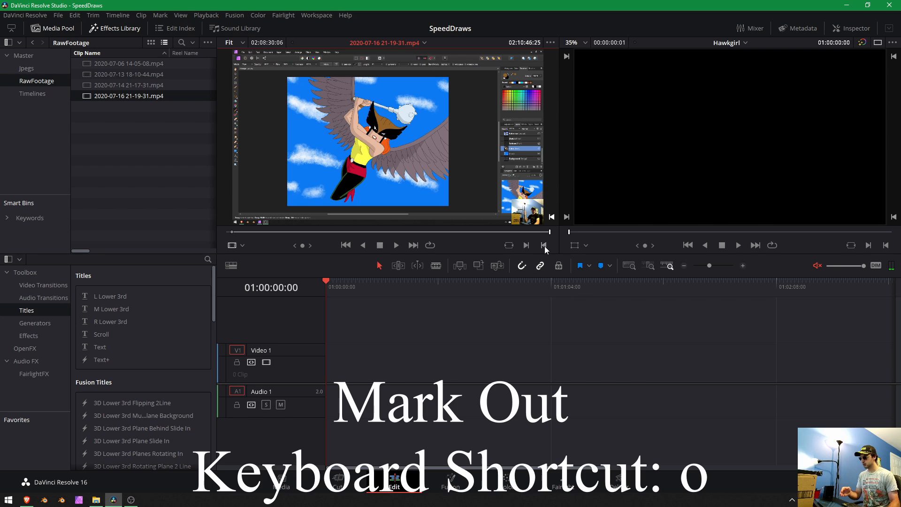
{"action": "left_click", "coordinate": [544, 246]}
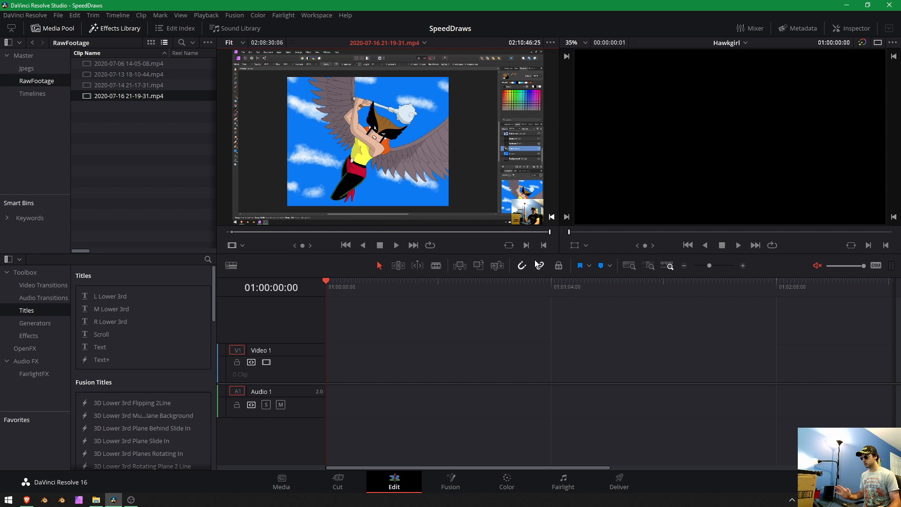
Step: Mark a five-minute timeline range from 01:00:00:00 to 01:05:00:00 and save the project
{"action": "left_click_drag", "start_coordinate": [338, 288], "coordinate": [311, 289]}
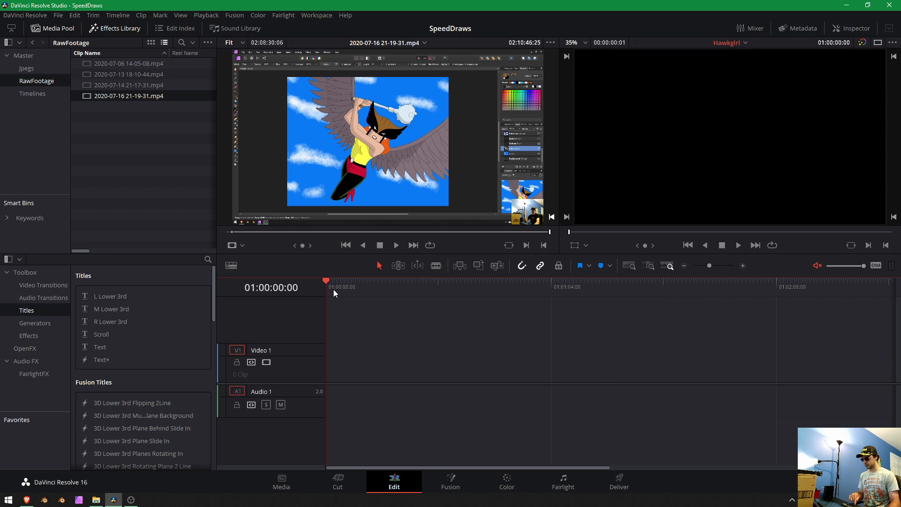
{"action": "key", "text": "i"}
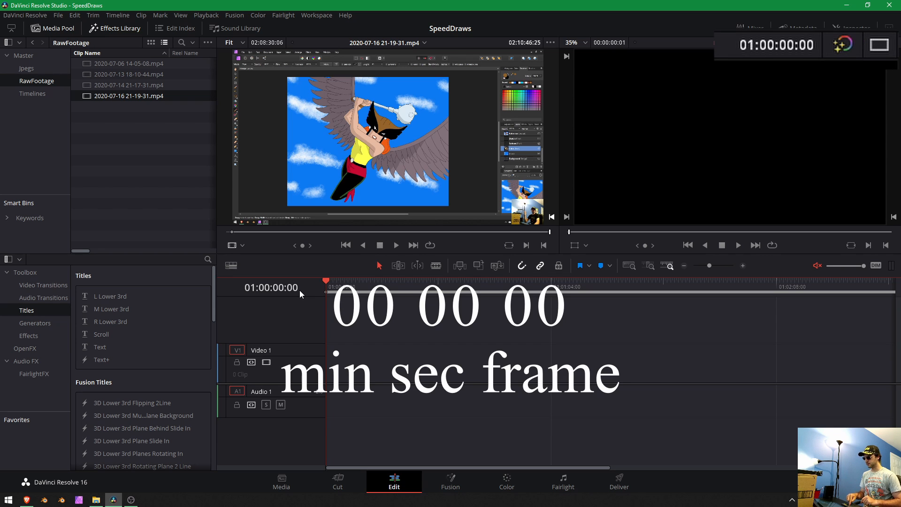
{"action": "type", "text": "500"}
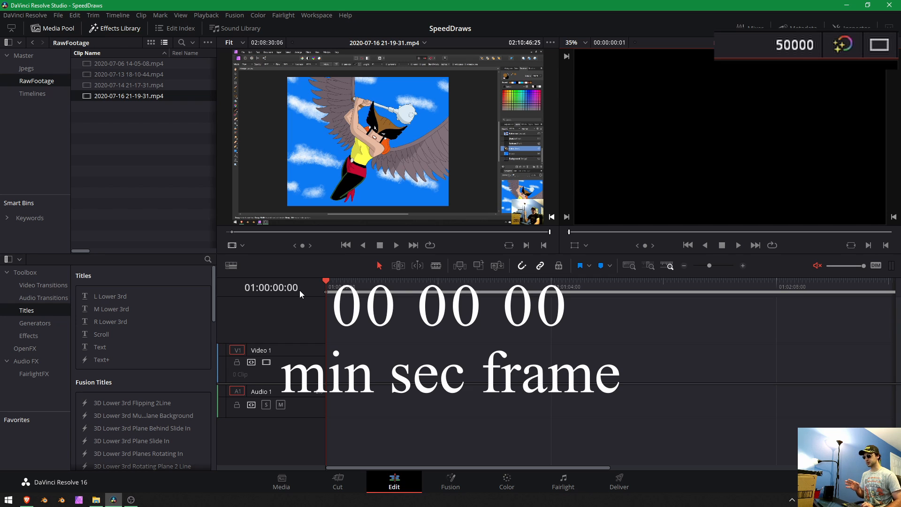
{"action": "key", "text": "Return"}
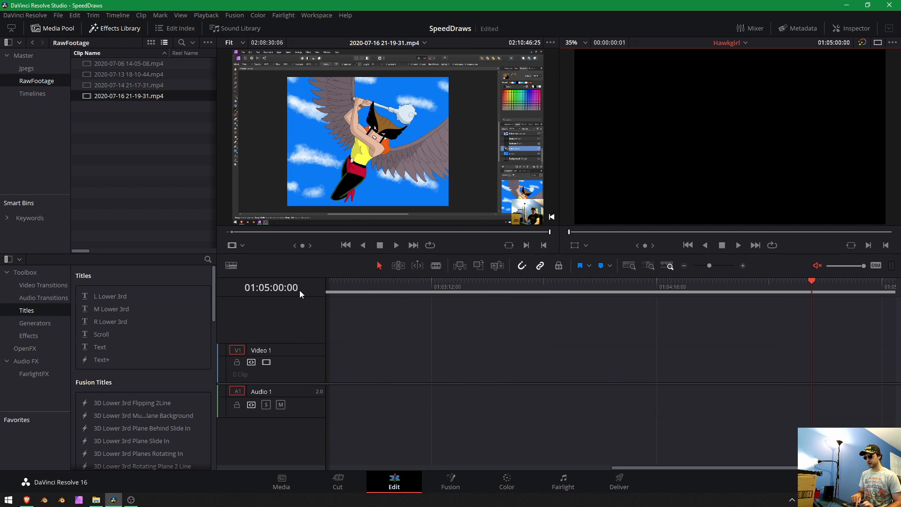
{"action": "key", "text": "ctrl+s"}
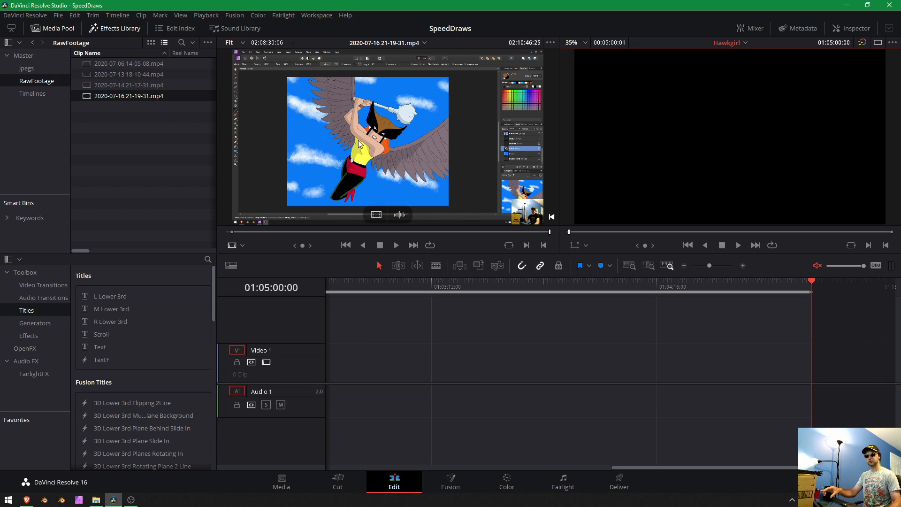
Step: Edit the marked source footage into the timeline range with Fit to Fill
{"action": "left_click_drag", "start_coordinate": [359, 139], "coordinate": [731, 150]}
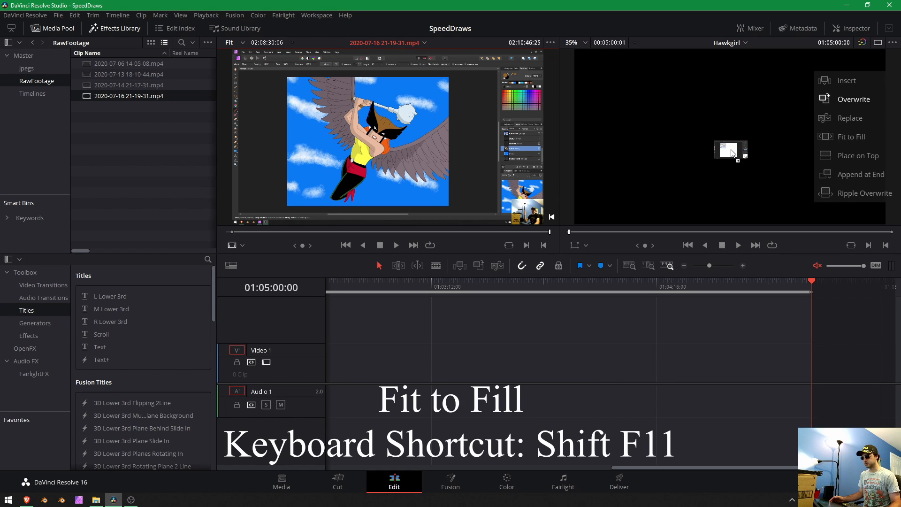
{"action": "left_click_drag", "start_coordinate": [733, 152], "coordinate": [827, 133]}
Step: Play and scrub through the fitted clip from start to end to review the sped-up drawing
{"action": "left_click_drag", "start_coordinate": [759, 292], "coordinate": [309, 308]}
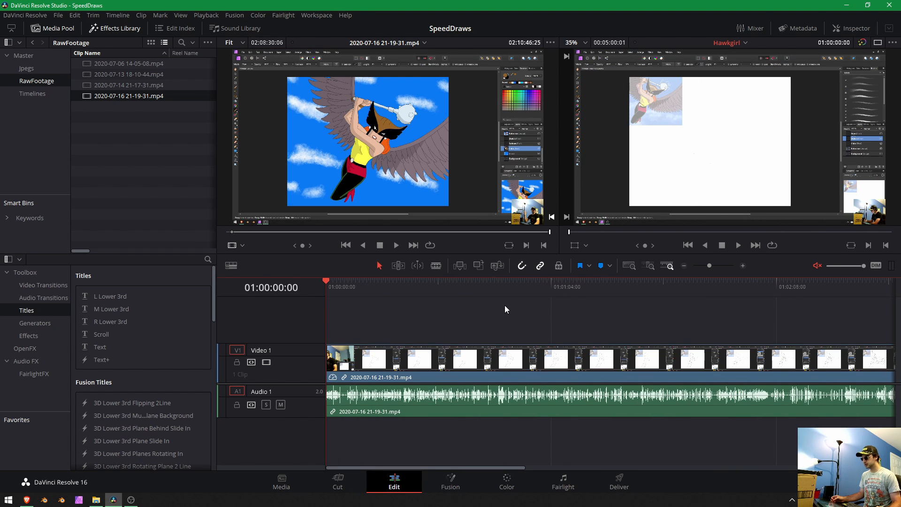
{"action": "left_click", "coordinate": [685, 265]}
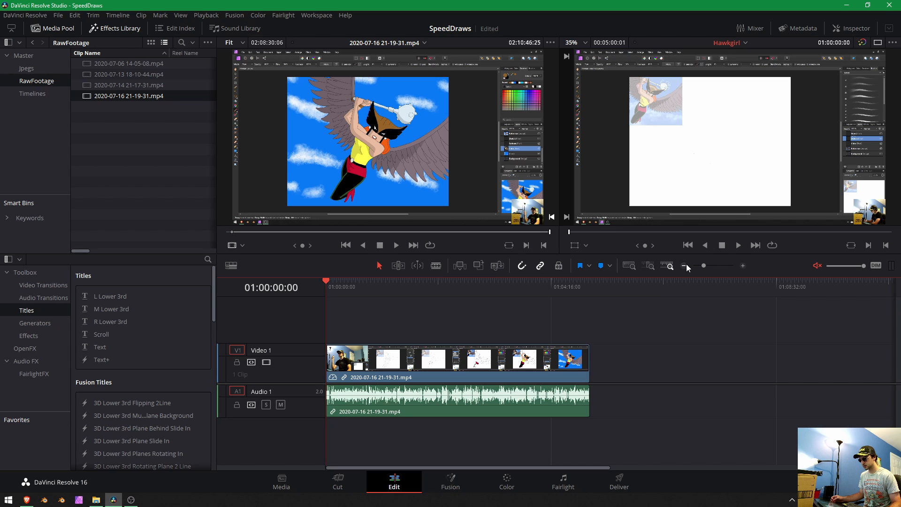
{"action": "left_click", "coordinate": [738, 246]}
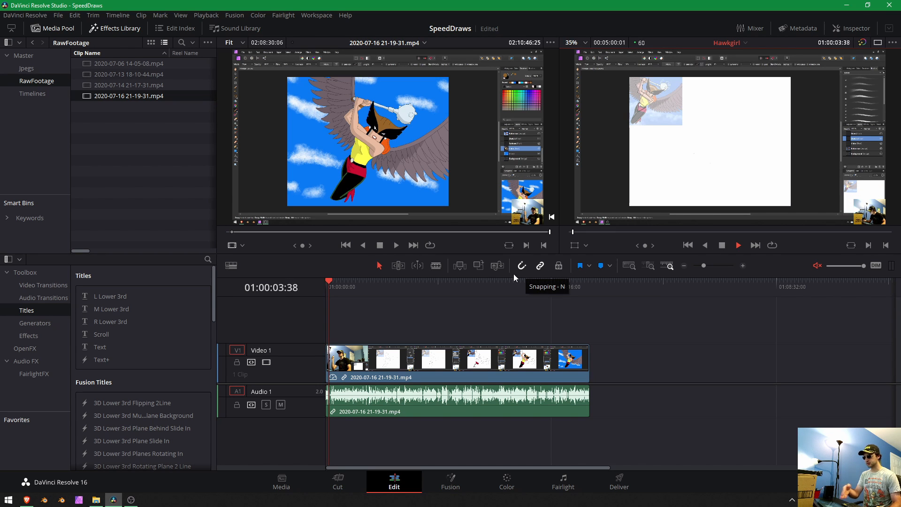
{"action": "left_click", "coordinate": [403, 285]}
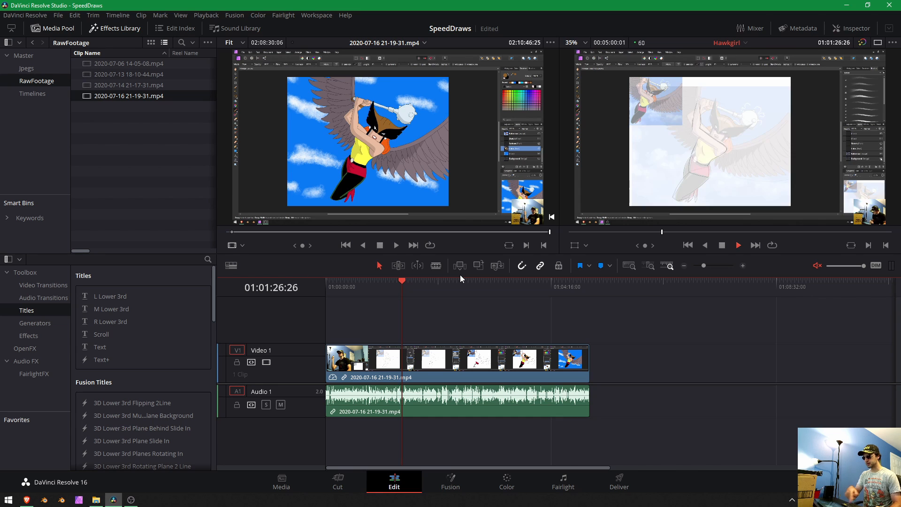
{"action": "left_click", "coordinate": [427, 288]}
{"action": "left_click", "coordinate": [573, 284]}
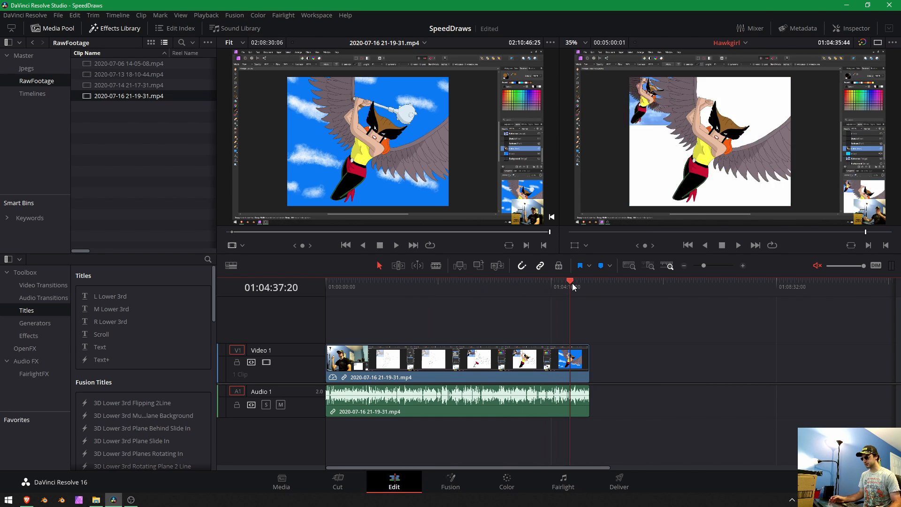
{"action": "left_click", "coordinate": [587, 282]}
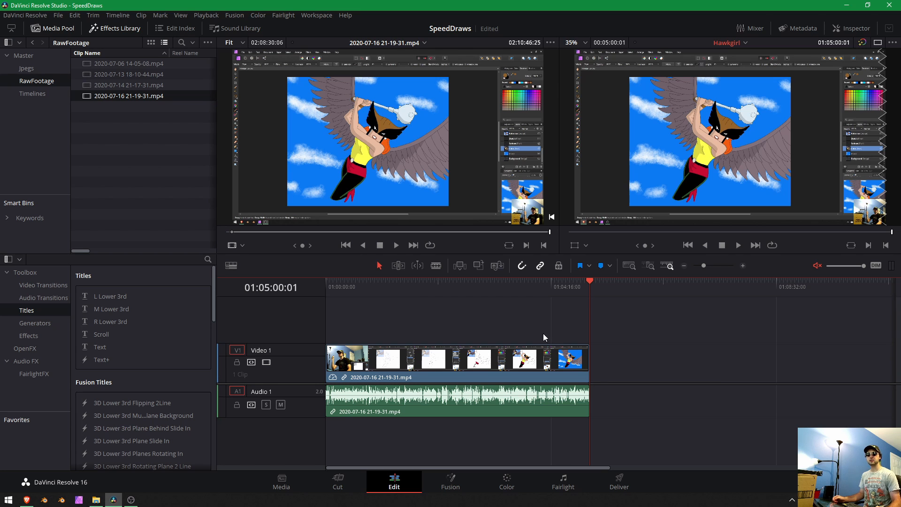
{"action": "left_click", "coordinate": [348, 285]}
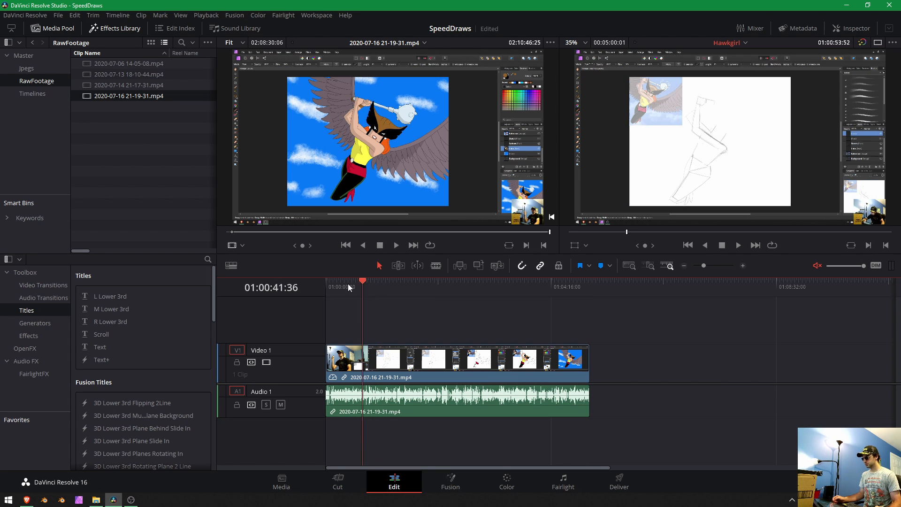
{"action": "left_click", "coordinate": [370, 288]}
{"action": "left_click", "coordinate": [586, 287]}
{"action": "left_click", "coordinate": [569, 288]}
{"action": "left_click", "coordinate": [583, 288]}
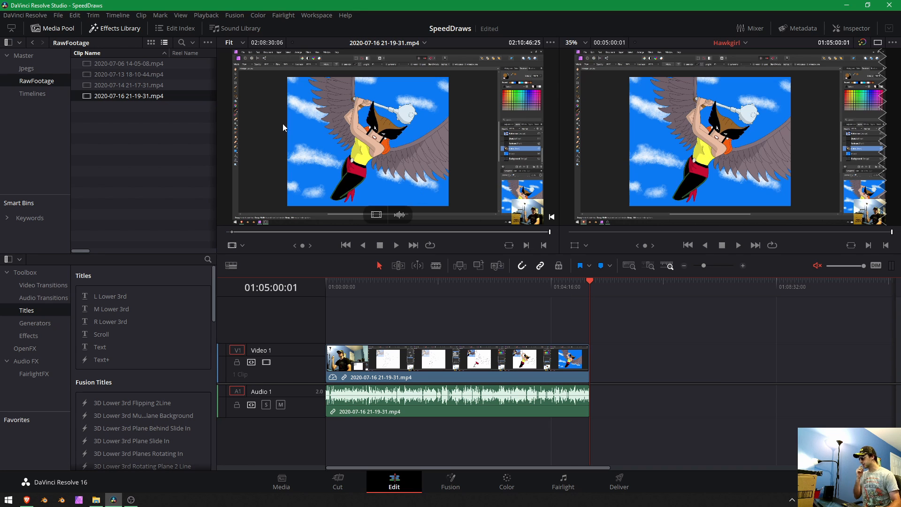
Step: Place hawkgirl.jpg from the Jpegs bin on Video 1 right after the fitted clip and mark a timeline in point at the image's end
{"action": "left_click", "coordinate": [28, 69]}
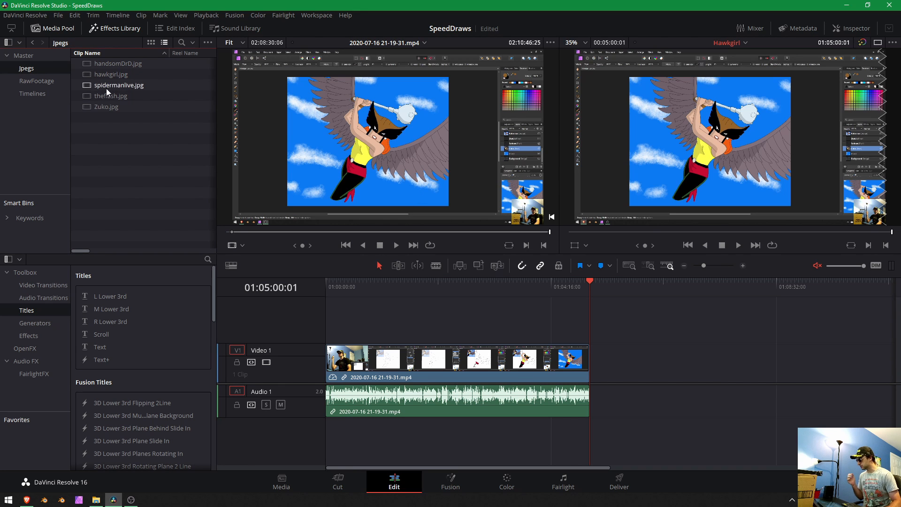
{"action": "left_click_drag", "start_coordinate": [95, 74], "coordinate": [595, 366]}
{"action": "left_click", "coordinate": [594, 286]}
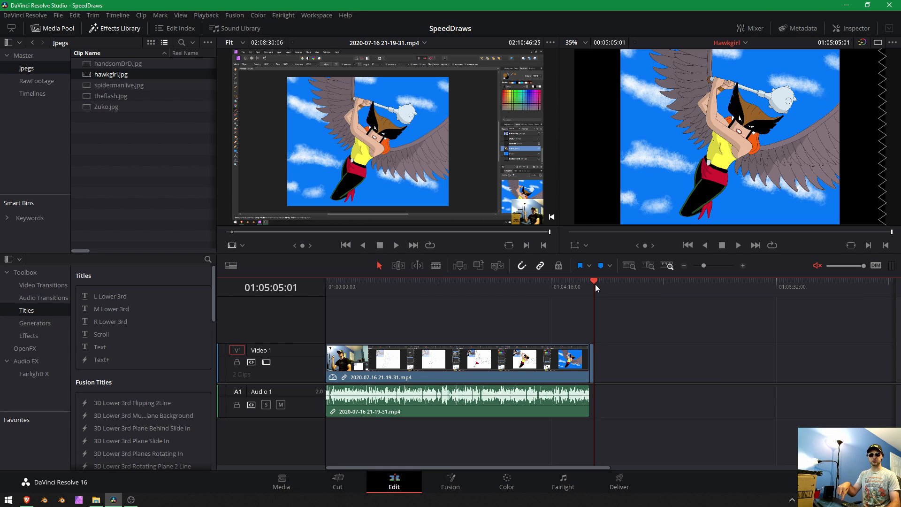
{"action": "key", "text": "i"}
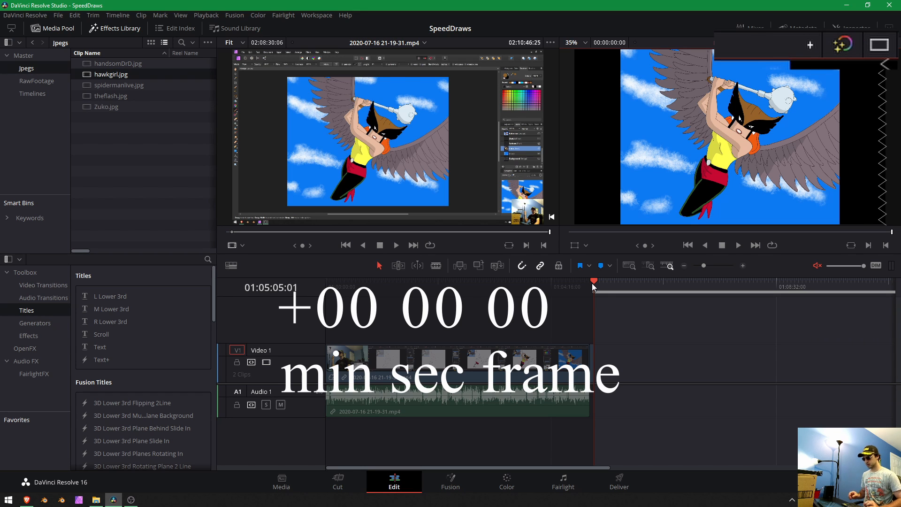
Step: Try to mark the timeline's out point by advancing the playhead +2000 from the end of the hawkgirl image
{"action": "type", "text": "200"}
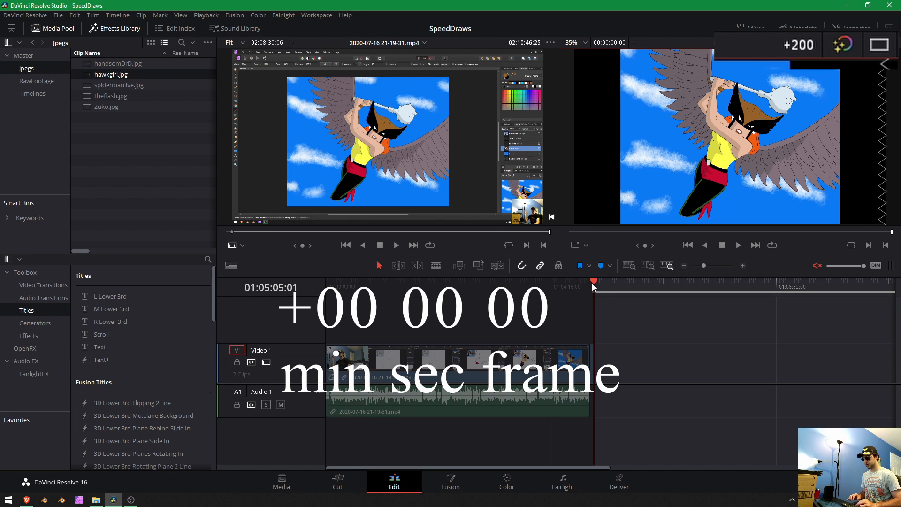
{"action": "type", "text": "0"}
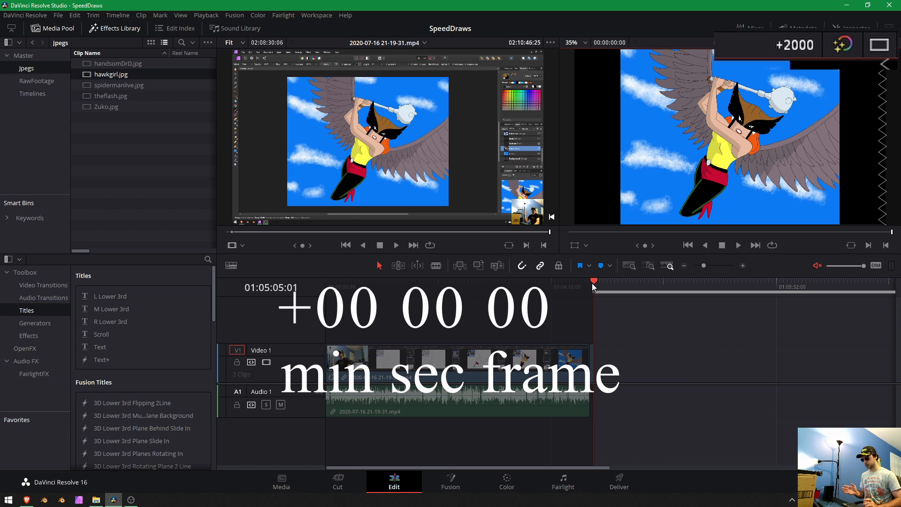
{"action": "key", "text": "Return"}
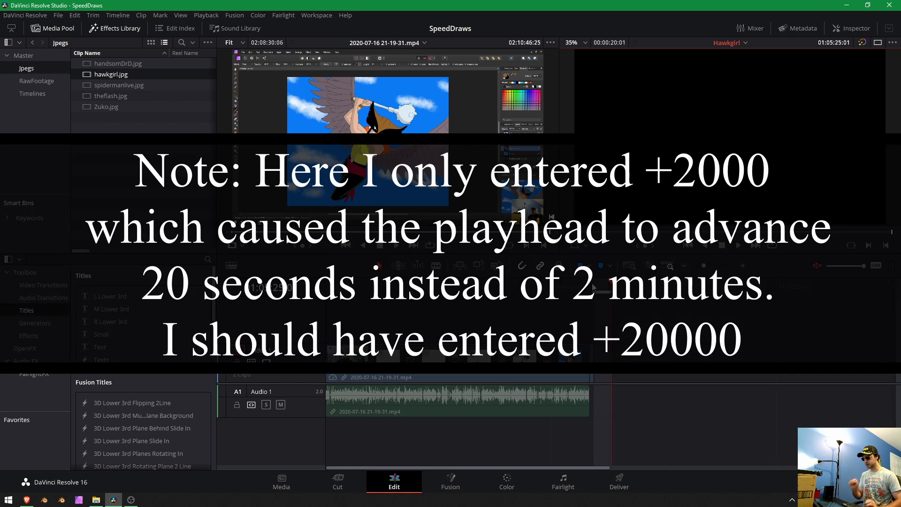
{"action": "left_click", "coordinate": [742, 266]}
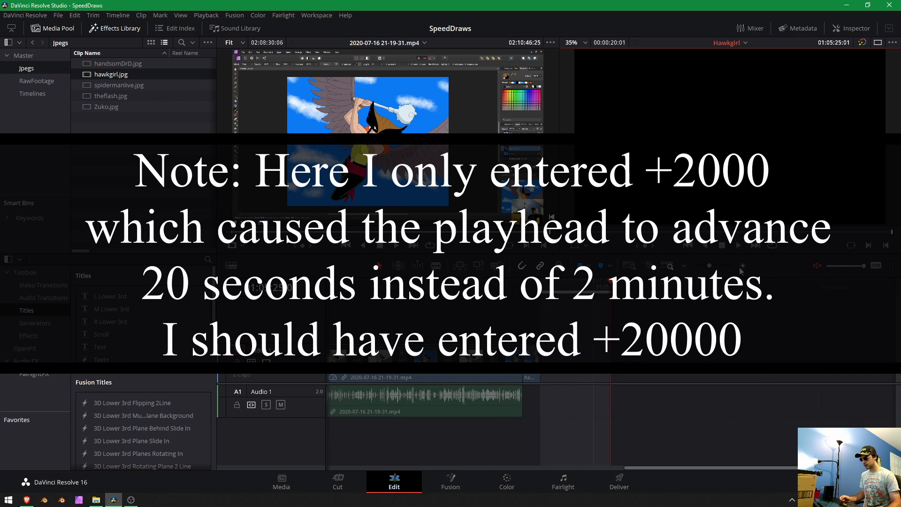
{"action": "mouse_move", "coordinate": [546, 287]}
{"action": "left_mouse_down"}
{"action": "mouse_move", "coordinate": [599, 284]}
{"action": "mouse_move", "coordinate": [542, 290]}
{"action": "left_mouse_up"}
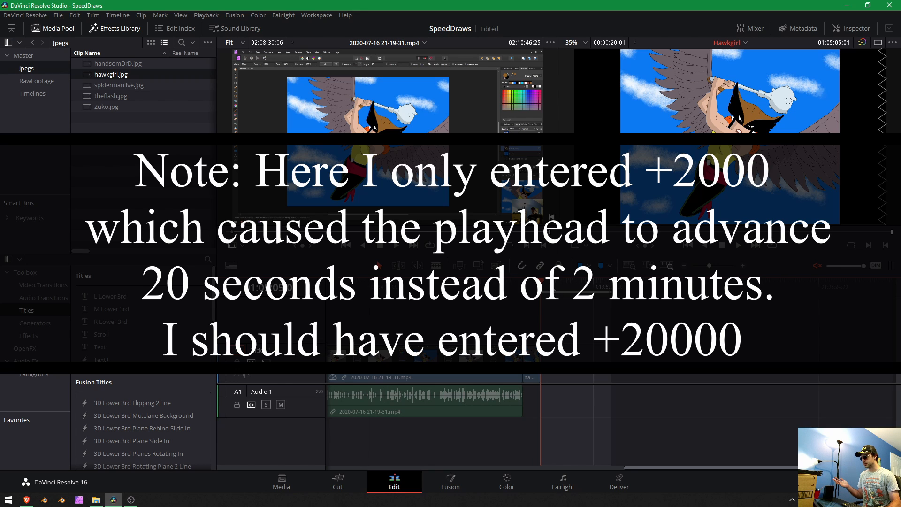
{"action": "type", "text": "+2000"}
{"action": "key", "text": "Return"}
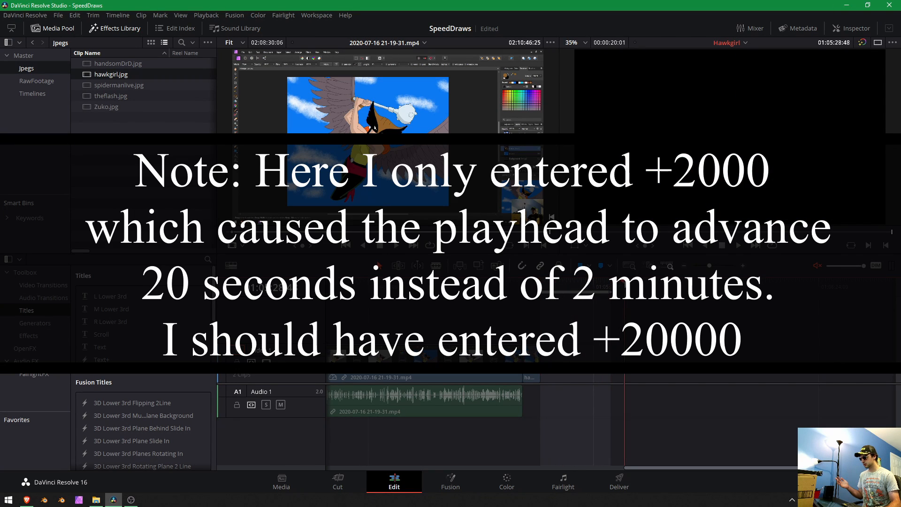
Step: Advance the playhead +20000 from the end of the hawkgirl image and mark the timeline's out point there
{"action": "left_click_drag", "start_coordinate": [624, 284], "coordinate": [541, 282]}
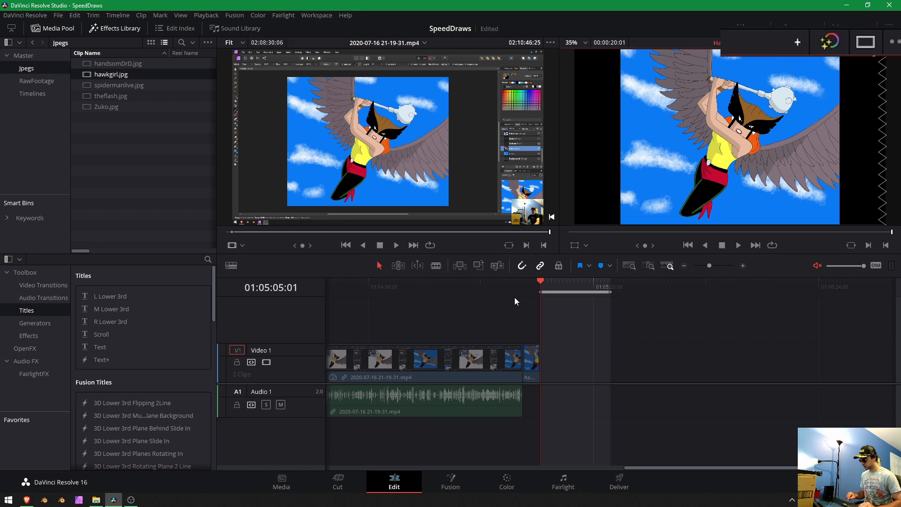
{"action": "type", "text": "0000"}
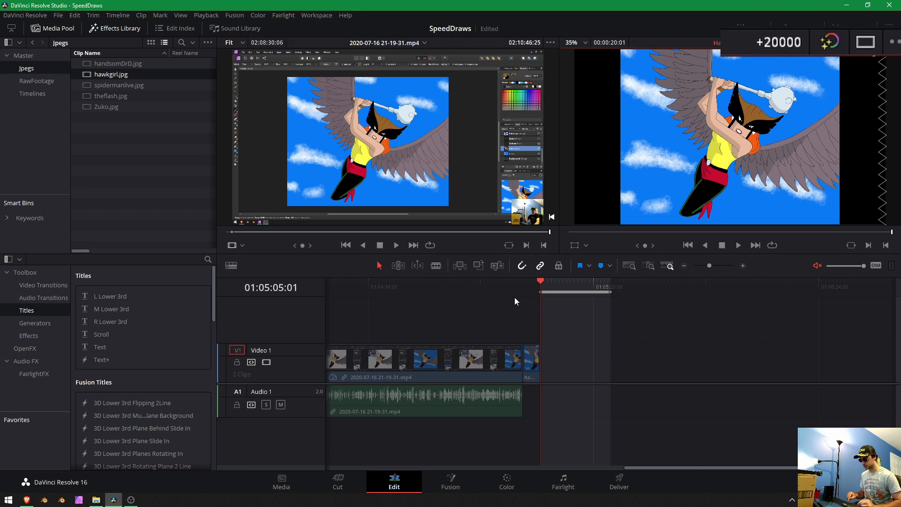
{"action": "key", "text": "Return"}
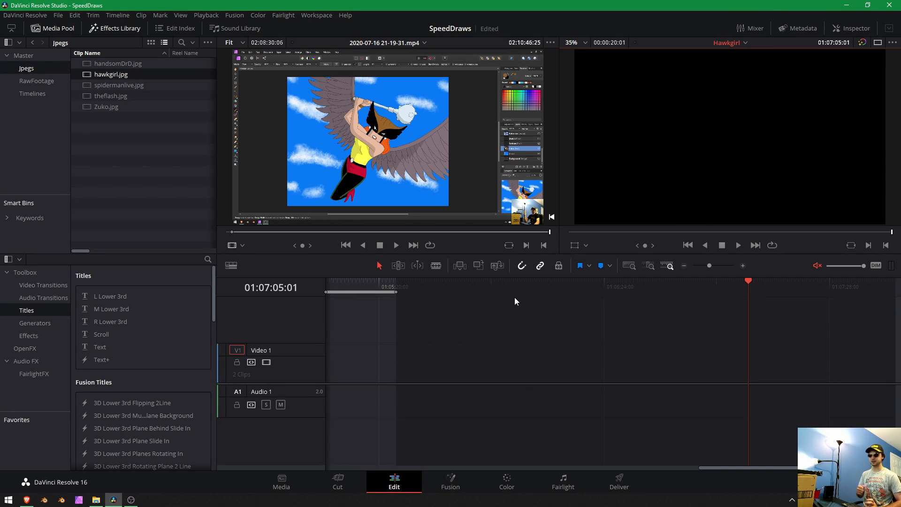
{"action": "key", "text": "o"}
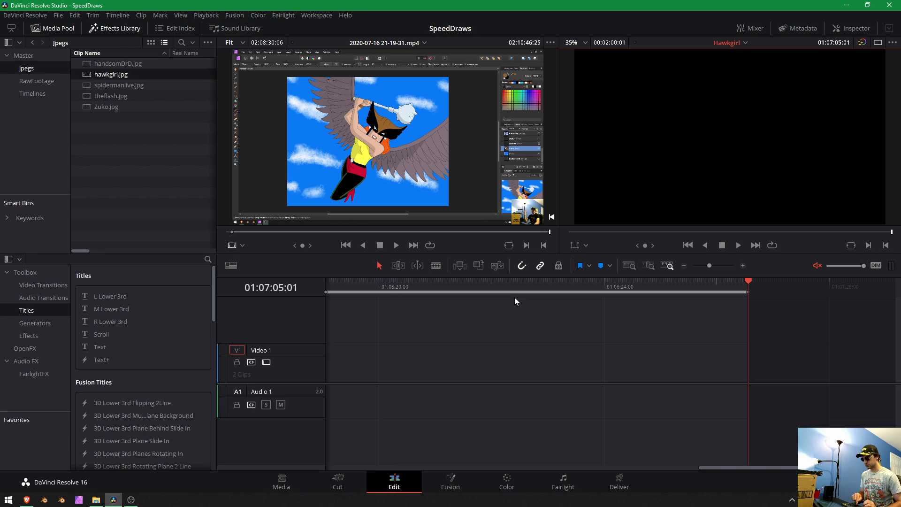
Step: Check the marked two-minute range by moving the playhead from its in point to its out point
{"action": "left_click", "coordinate": [683, 266]}
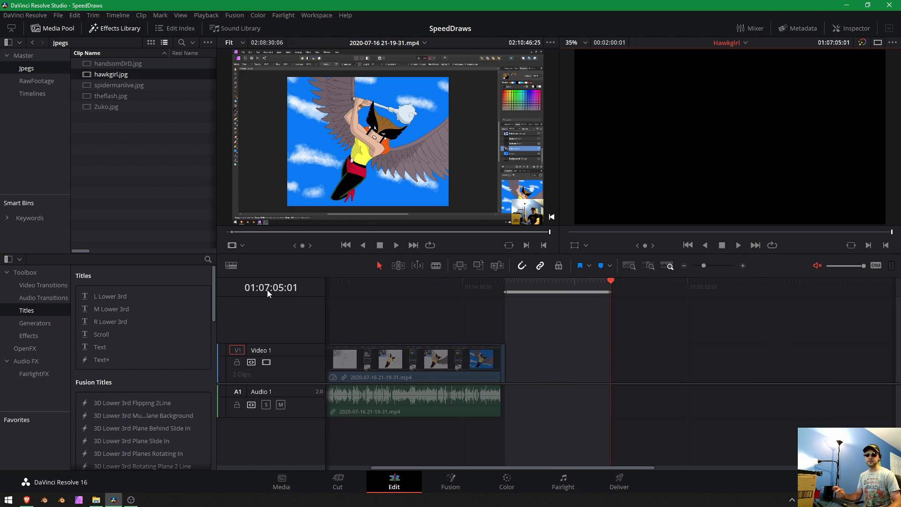
{"action": "left_click", "coordinate": [509, 285]}
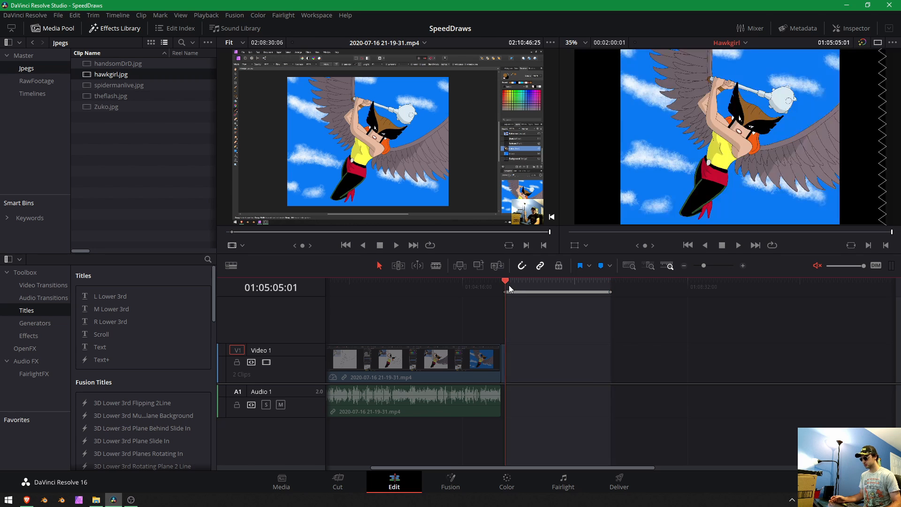
{"action": "left_click_drag", "start_coordinate": [508, 286], "coordinate": [608, 282]}
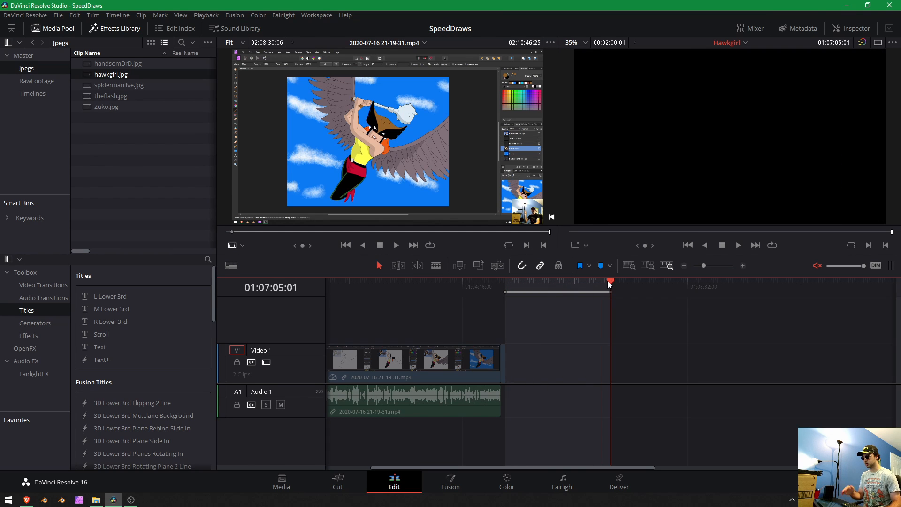
{"action": "left_click", "coordinate": [40, 94]}
{"action": "left_click", "coordinate": [38, 84]}
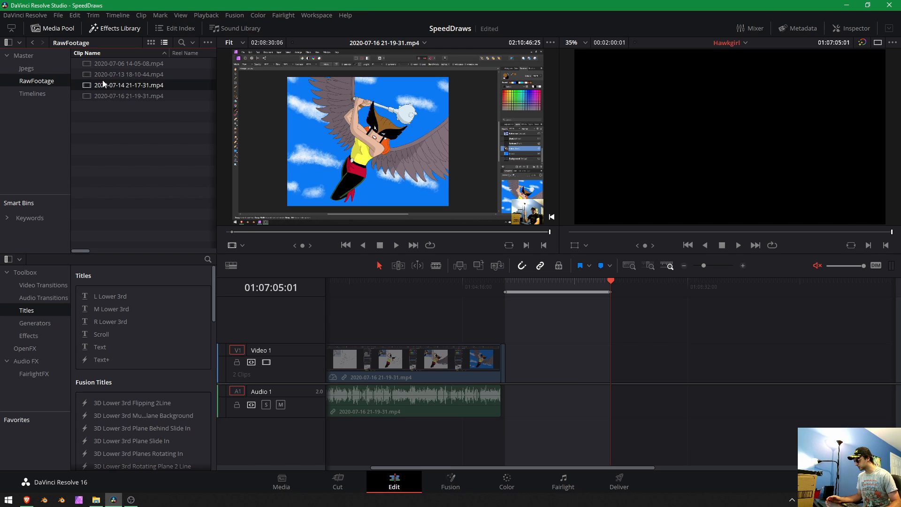
{"action": "left_click", "coordinate": [102, 81]}
{"action": "left_click", "coordinate": [250, 232]}
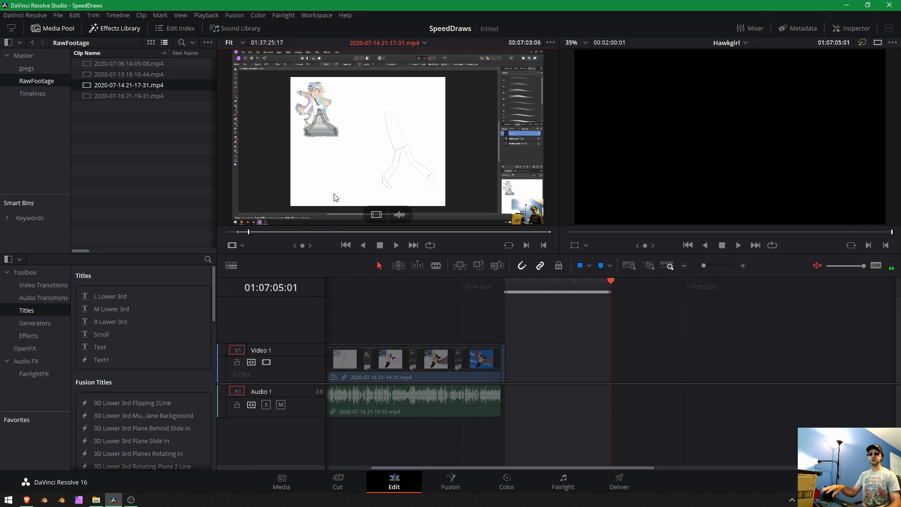
{"action": "left_click", "coordinate": [527, 245]}
{"action": "left_click_drag", "start_coordinate": [345, 232], "coordinate": [378, 232]}
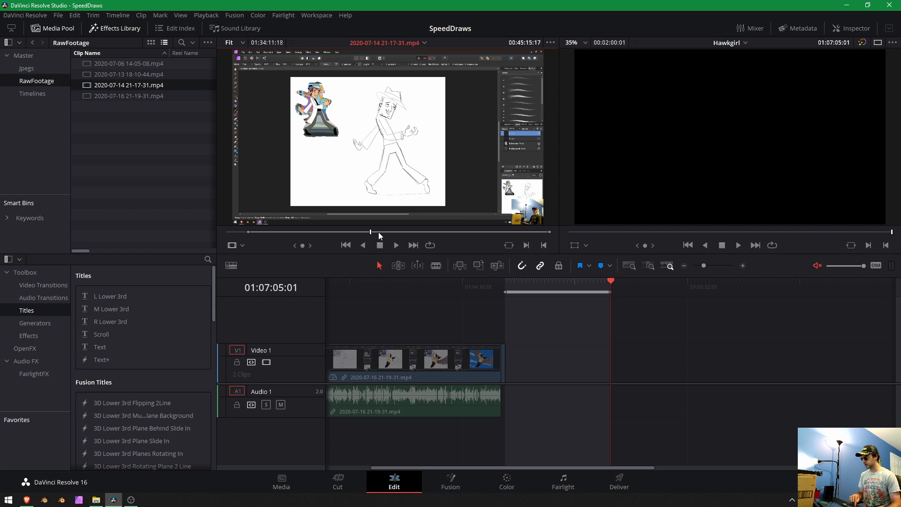
{"action": "key", "text": "o"}
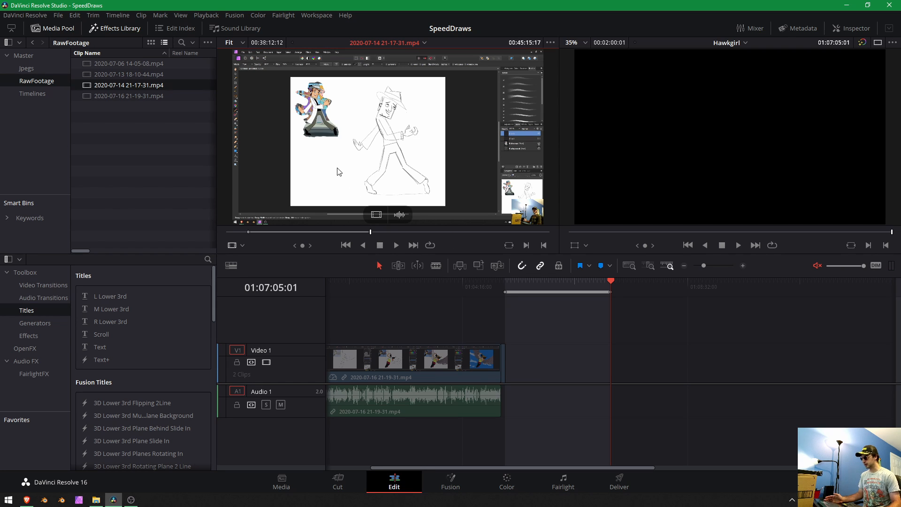
Step: Place the marked footage into the timeline range with Fit to Fill and return the playhead to the fitted clip's start
{"action": "left_click_drag", "start_coordinate": [337, 170], "coordinate": [818, 138]}
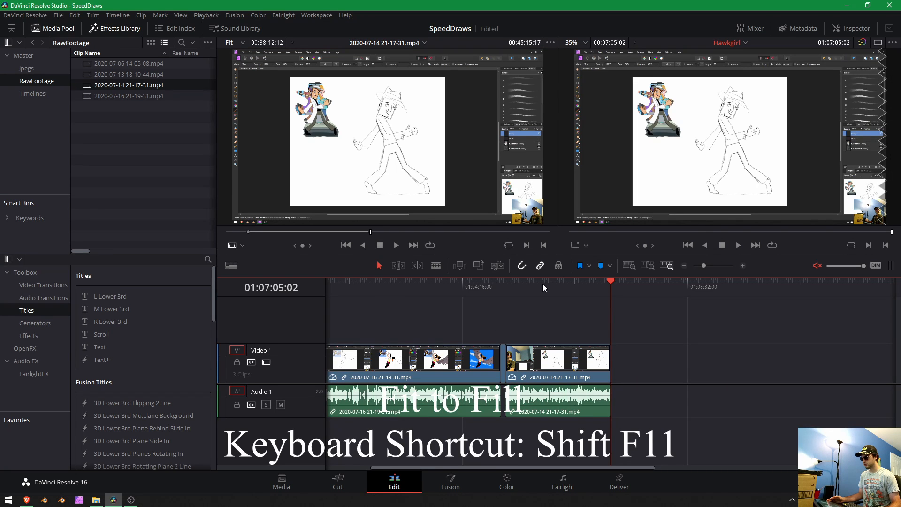
{"action": "mouse_move", "coordinate": [503, 285]}
{"action": "left_mouse_down"}
{"action": "mouse_move", "coordinate": [601, 277]}
{"action": "mouse_move", "coordinate": [518, 285]}
{"action": "left_mouse_up"}
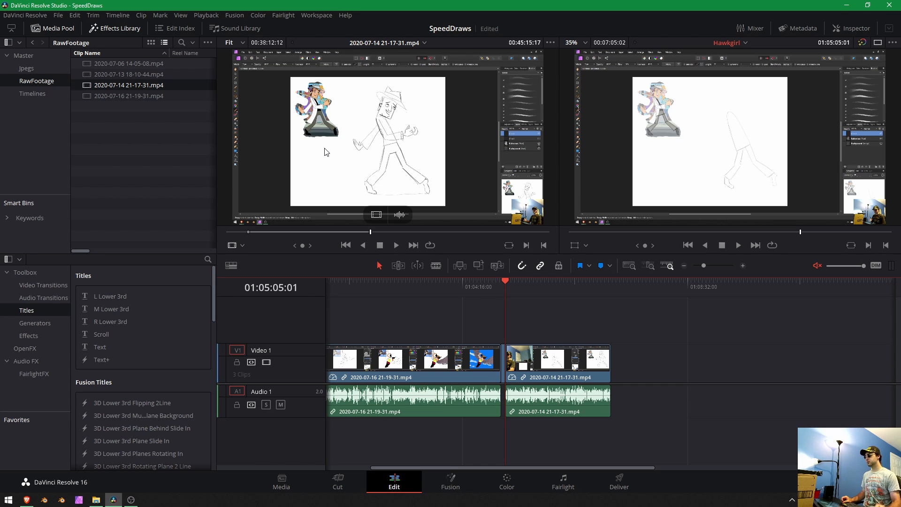
Step: Mark a timeline in point at the end of the fitted clip and an out point at 01:09:22:40
{"action": "left_click_drag", "start_coordinate": [584, 296], "coordinate": [611, 290]}
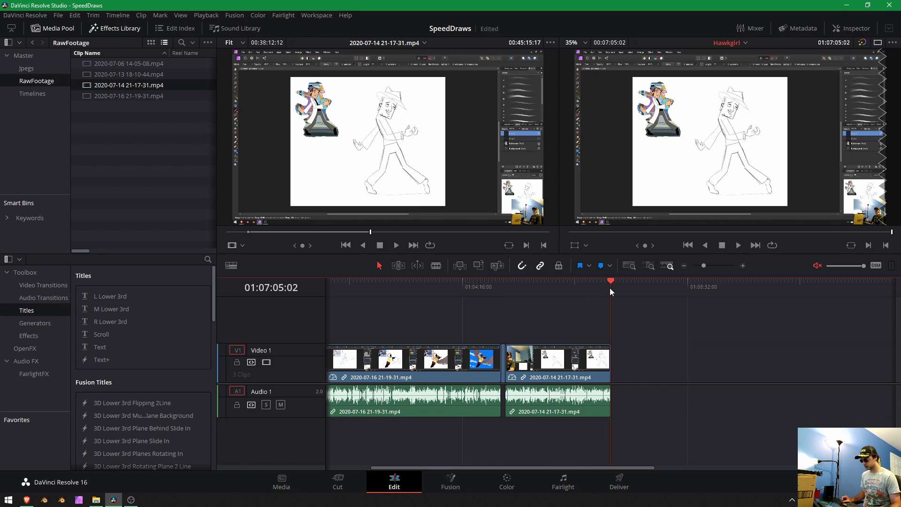
{"action": "key", "text": "i"}
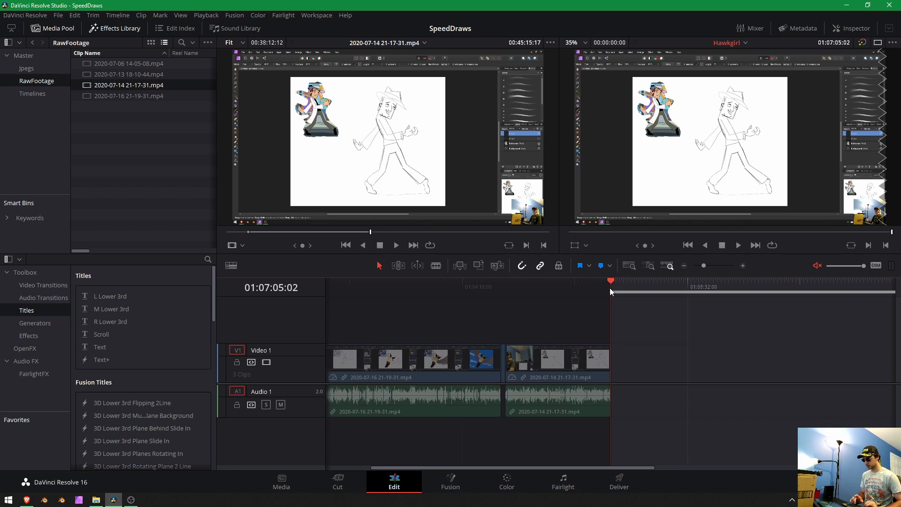
{"action": "left_click", "coordinate": [733, 287]}
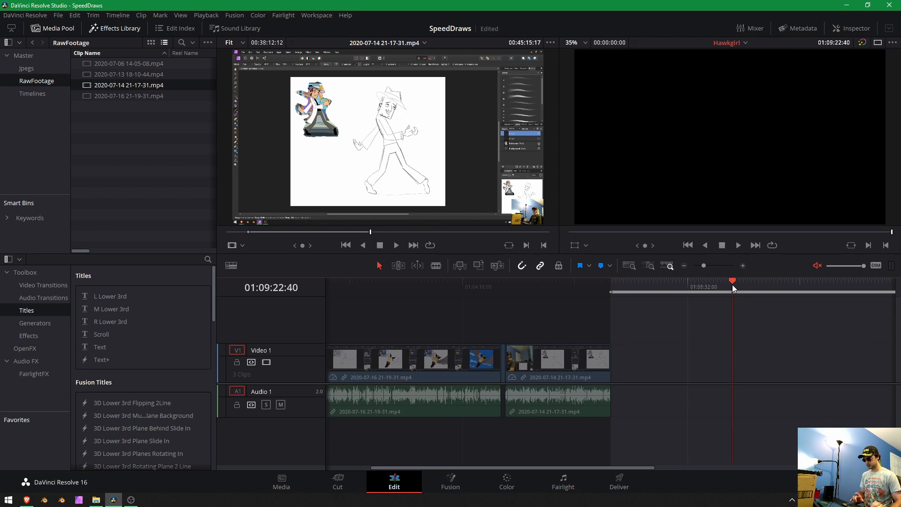
{"action": "key", "text": "o"}
{"action": "left_click", "coordinate": [418, 142]}
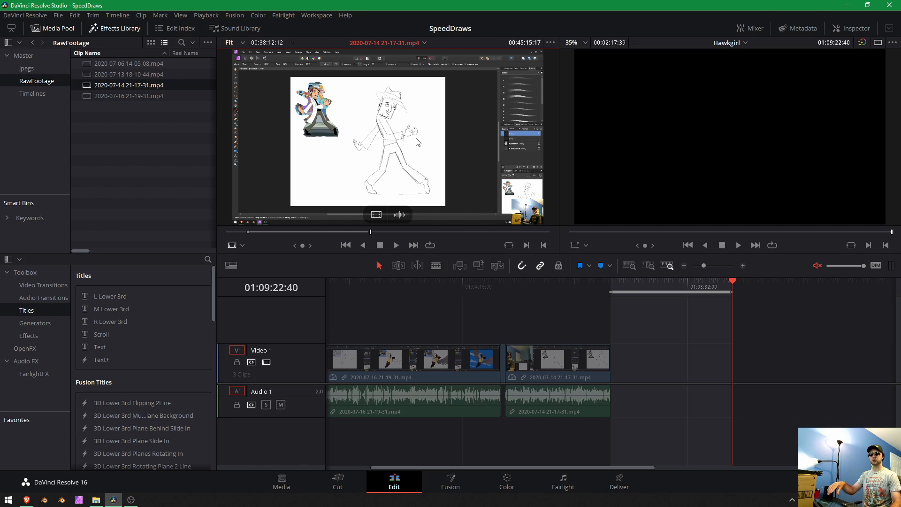
{"action": "mouse_move", "coordinate": [418, 141]}
{"action": "left_mouse_down"}
{"action": "mouse_move", "coordinate": [766, 136]}
{"action": "mouse_move", "coordinate": [435, 139]}
{"action": "left_mouse_up"}
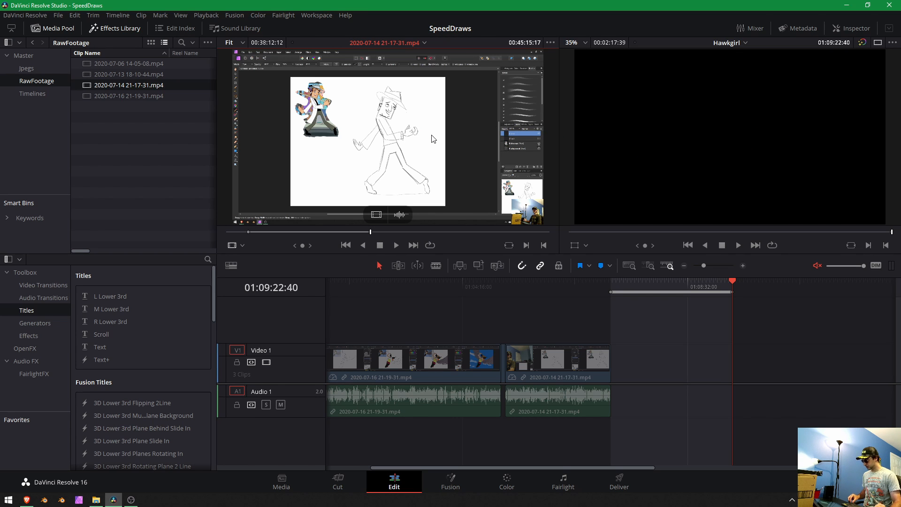
{"action": "key", "text": "F10"}
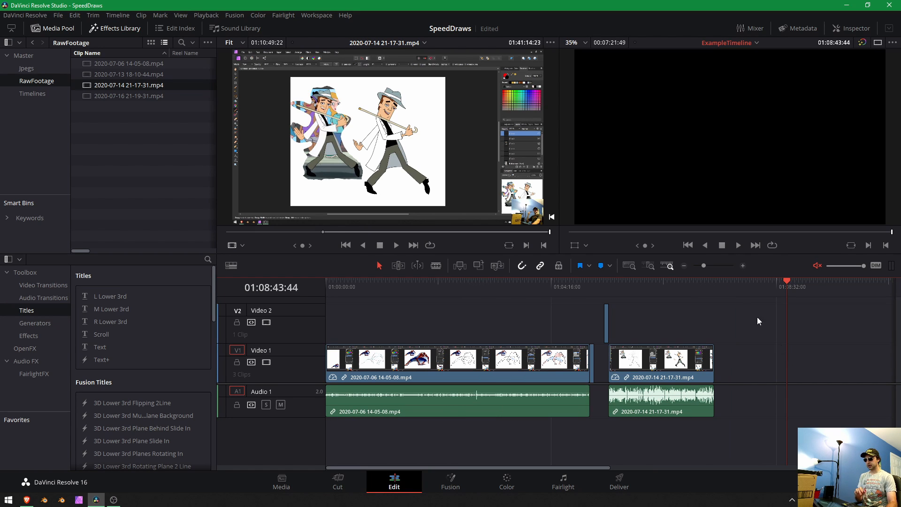
Step: Mark an in point at 01:07:42:24 and an out point at 01:09:05:36 in the empty area of ExampleTimeline
{"action": "left_click", "coordinate": [725, 291]}
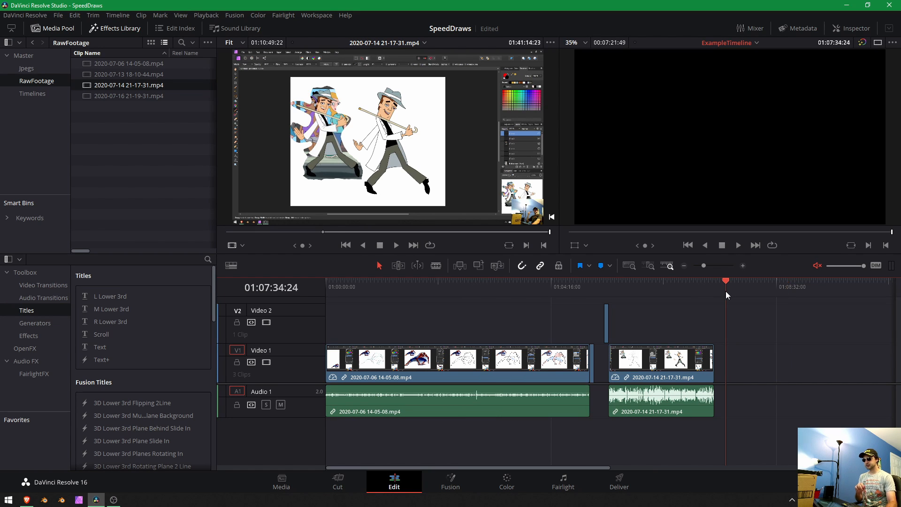
{"action": "left_click", "coordinate": [732, 289]}
{"action": "key", "text": "i"}
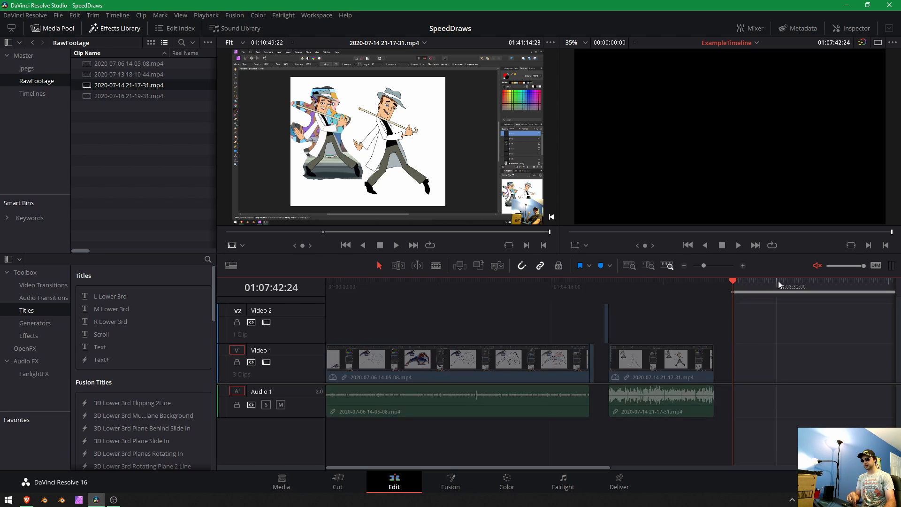
{"action": "left_click", "coordinate": [806, 283]}
{"action": "key", "text": "o"}
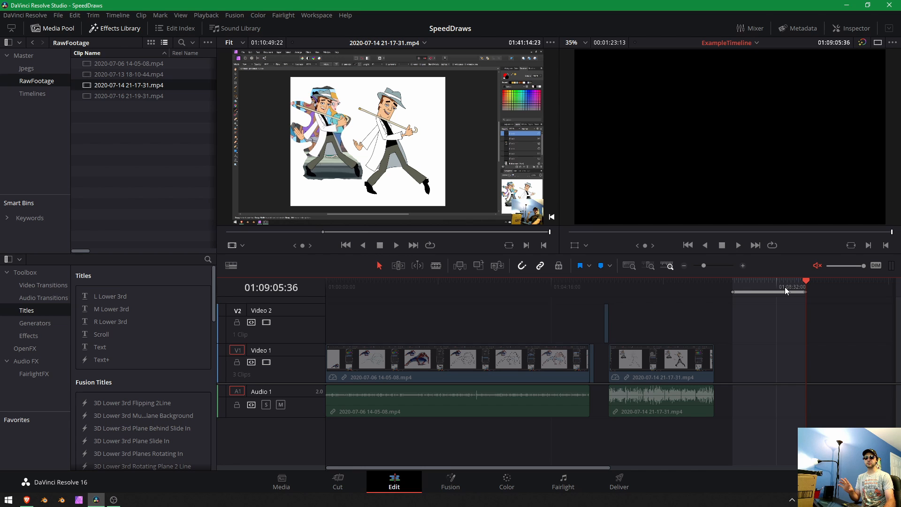
Step: Move the playhead back over the second drawing clip and clear ExampleTimeline's in and out points
{"action": "mouse_move", "coordinate": [772, 287]}
{"action": "left_mouse_down"}
{"action": "mouse_move", "coordinate": [543, 294]}
{"action": "mouse_move", "coordinate": [765, 284]}
{"action": "mouse_move", "coordinate": [680, 290]}
{"action": "left_mouse_up"}
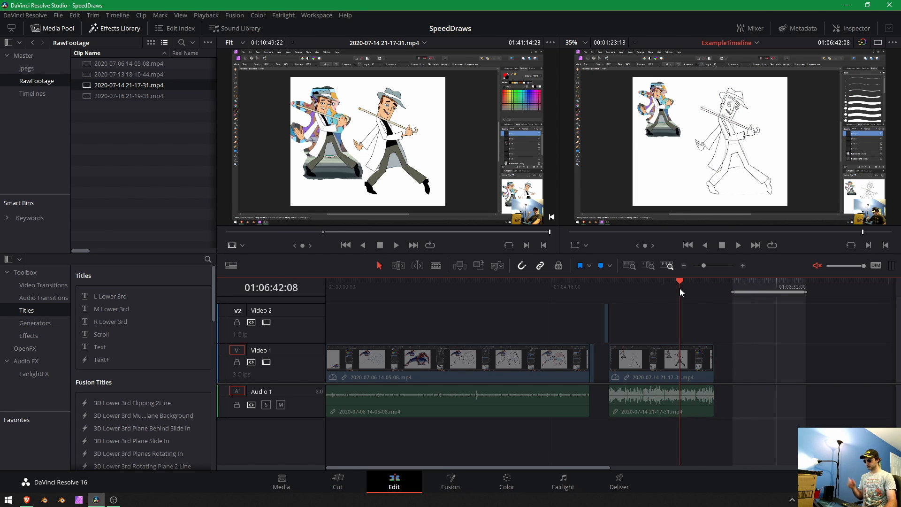
{"action": "key", "text": "alt+i"}
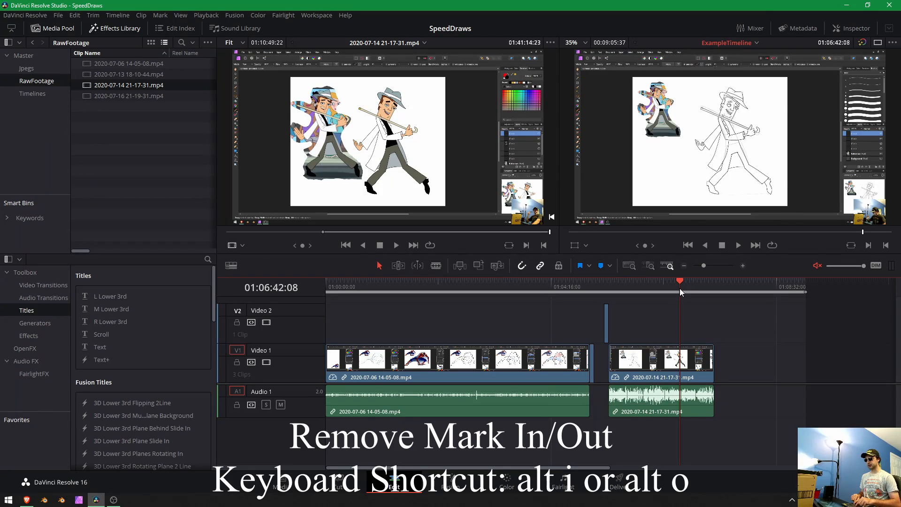
{"action": "key", "text": "alt+o"}
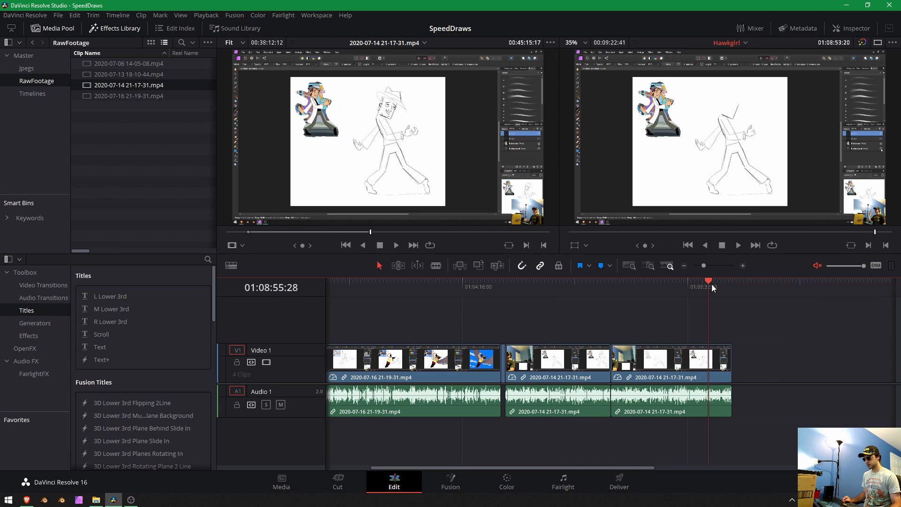
Step: Scrub back through the last fitted clip on the Hawkgirl timeline and play a short part to review its speed
{"action": "left_click_drag", "start_coordinate": [711, 283], "coordinate": [637, 285]}
{"action": "left_click", "coordinate": [738, 247]}
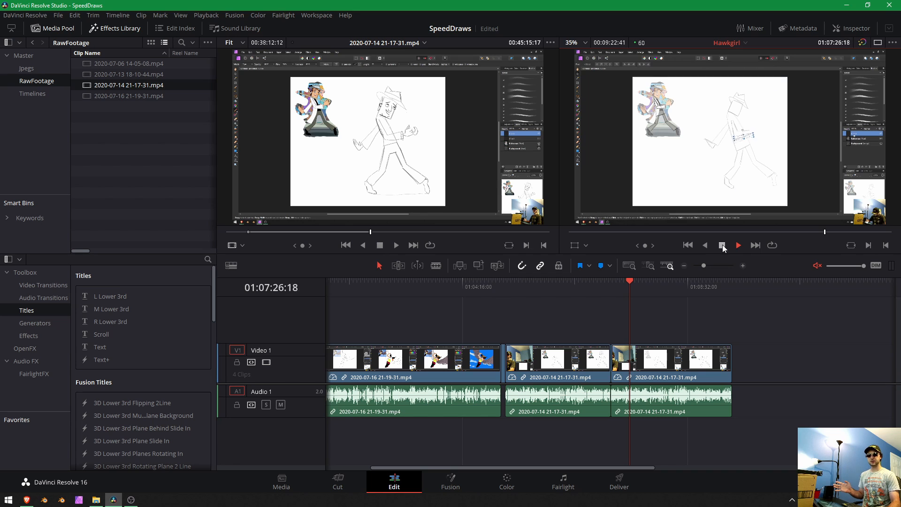
{"action": "left_click", "coordinate": [723, 247]}
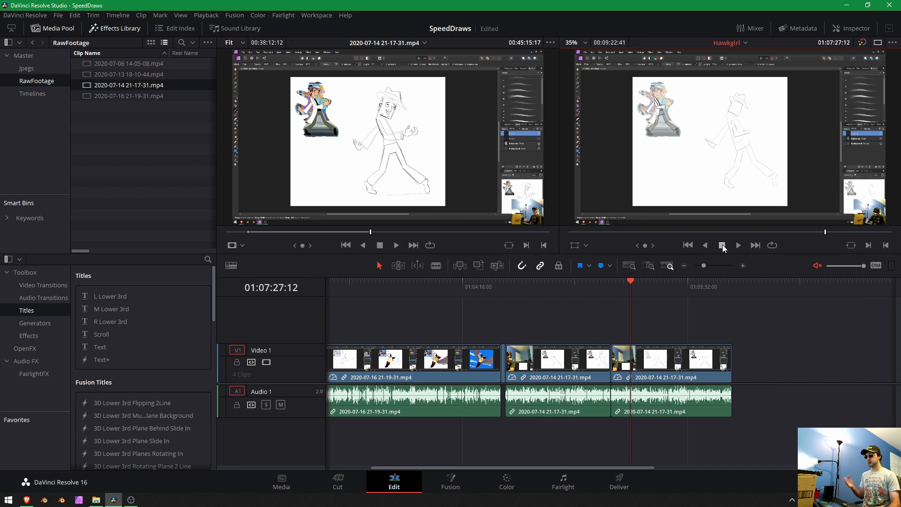